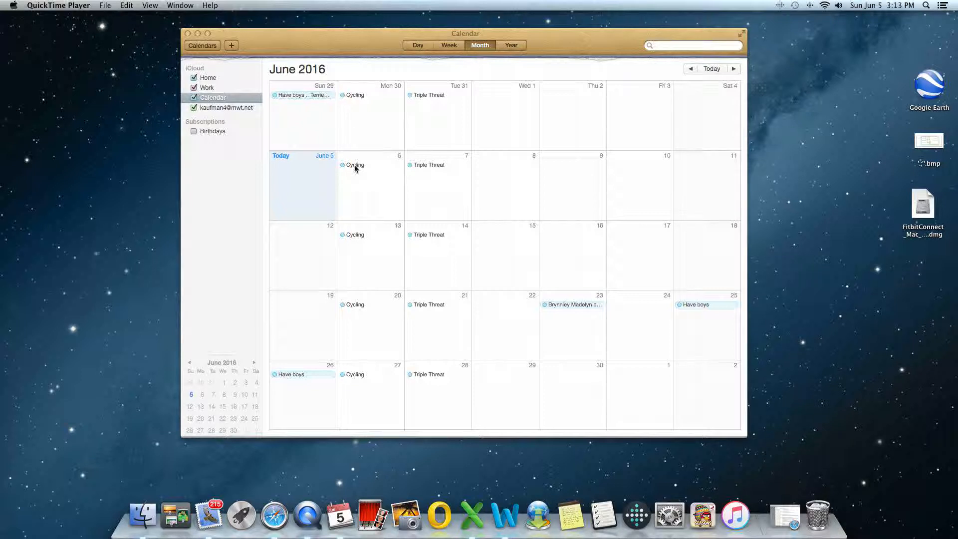
Step: Open the June 6 Cycling event and put it into edit mode
double_click(358, 167)
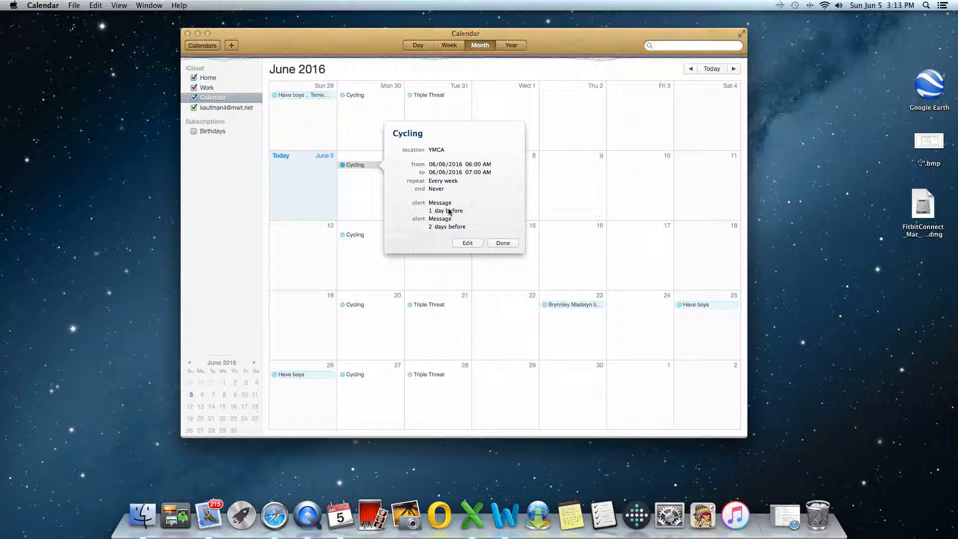
click(467, 244)
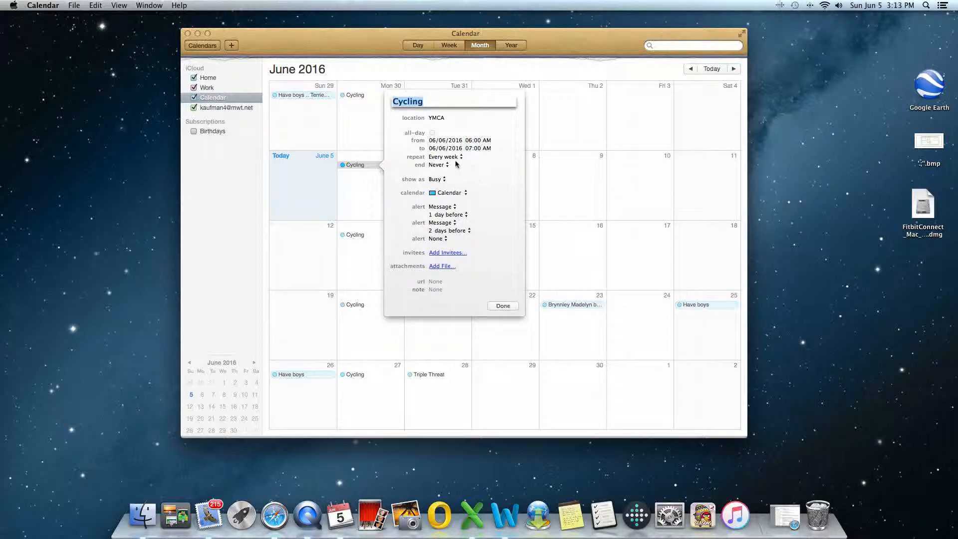
Step: Attach the #.000.2 Y.xlsx spreadsheet from the cycling-classes folder to Cycling and save
click(437, 268)
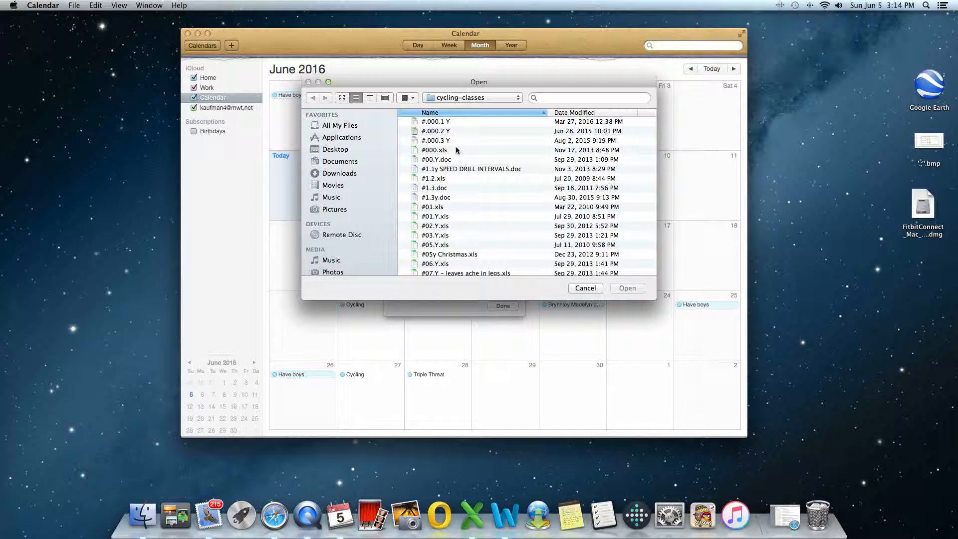
scroll(434, 137, down, 1)
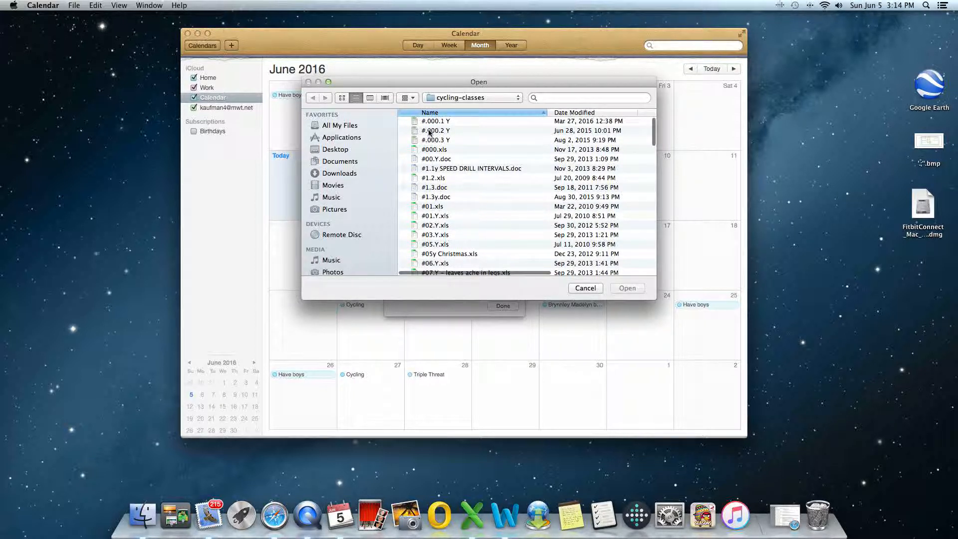
click(430, 132)
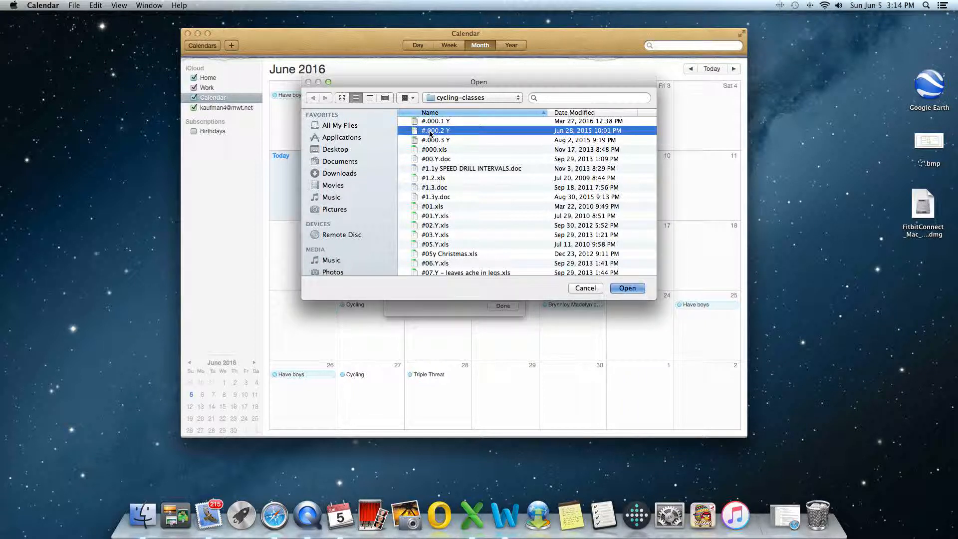
click(627, 288)
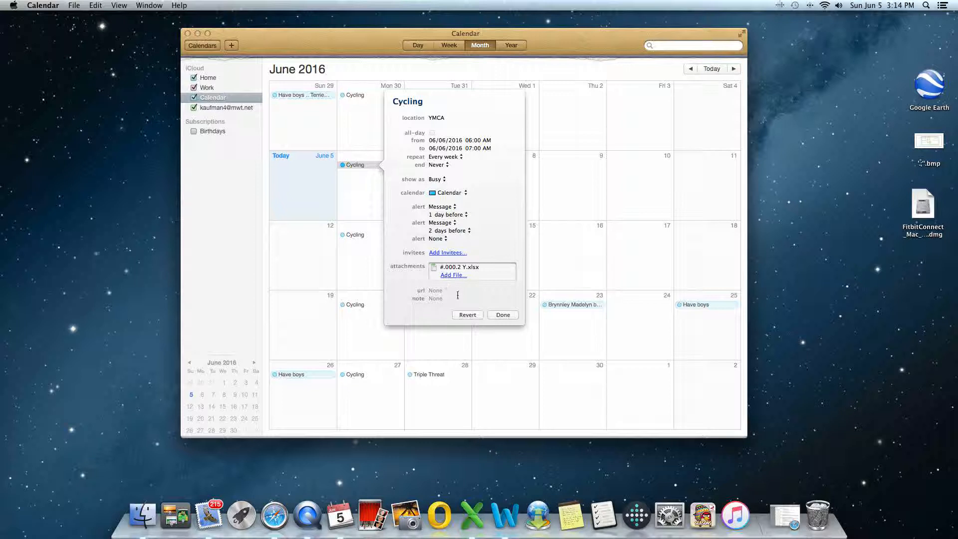
click(503, 315)
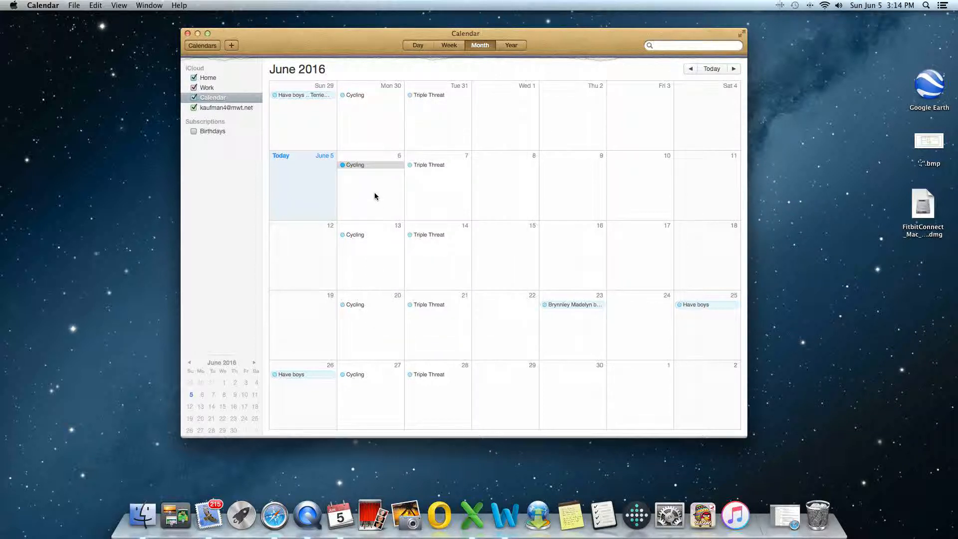
Step: Reopen the June 6 Cycling event to confirm the attachment, then close it
click(360, 167)
click(360, 166)
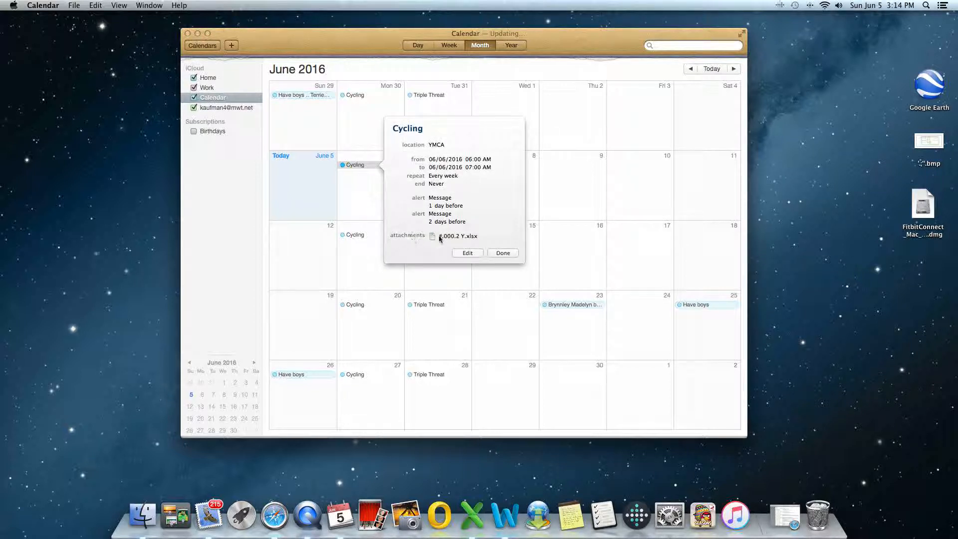
click(494, 256)
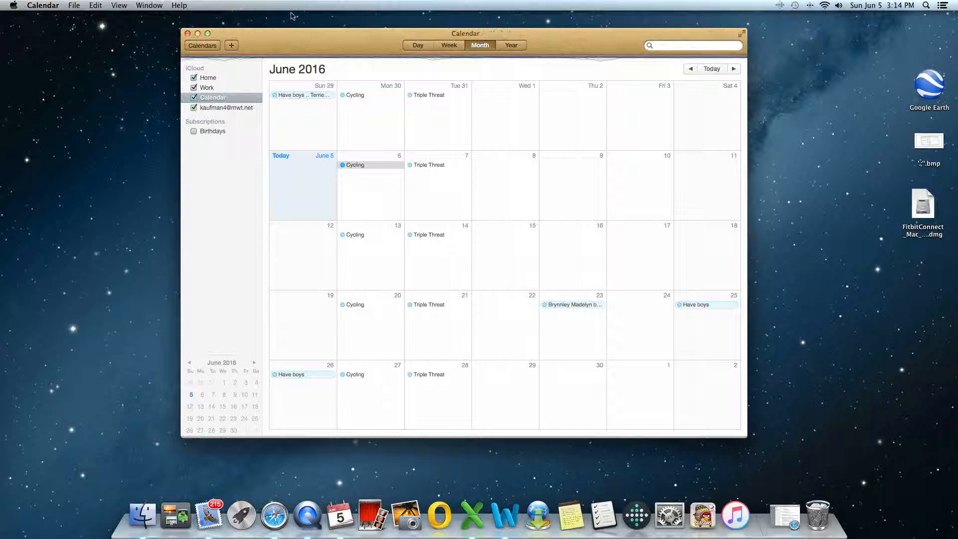
Step: Create a quick event titled 'Weekly Staff Meeting' on June 5
click(231, 46)
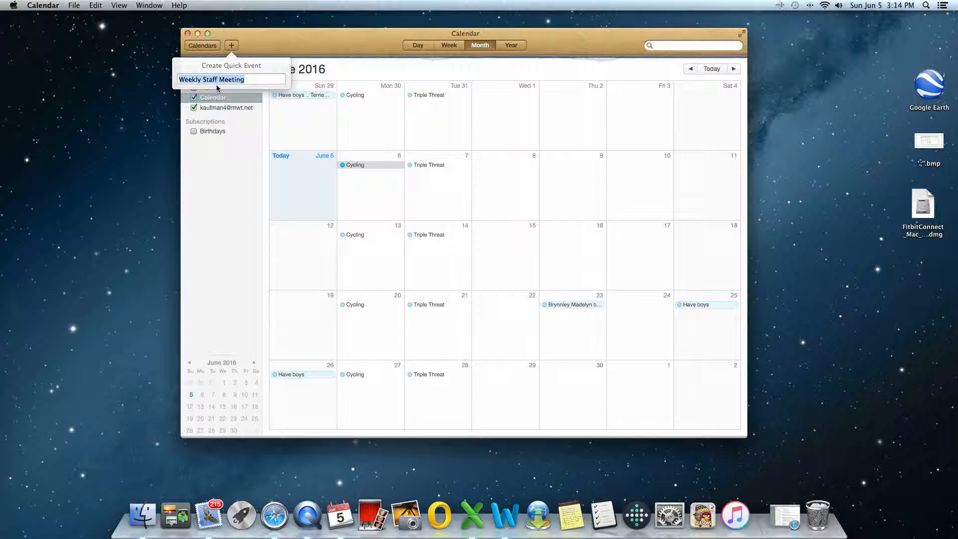
text(Weekly S)
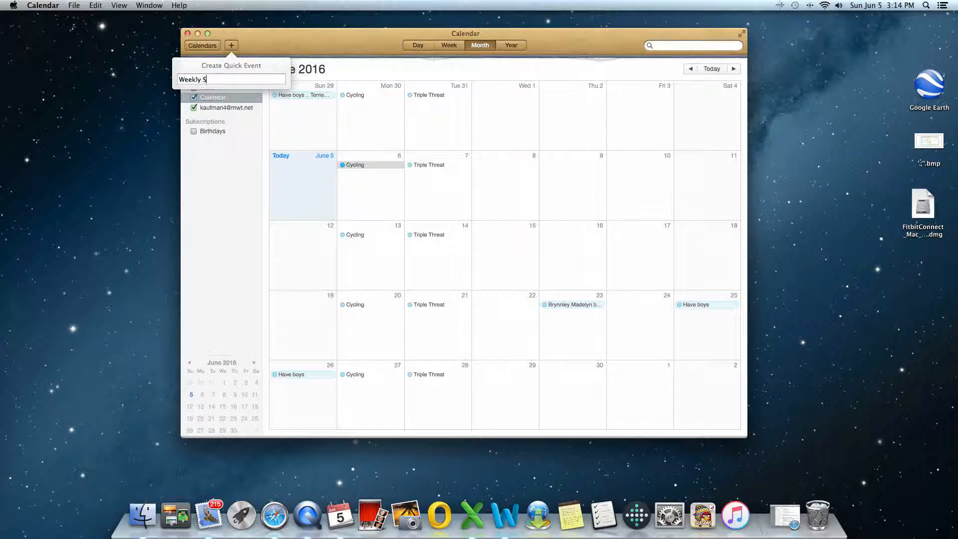
text(taff Meeting)
key(Return)
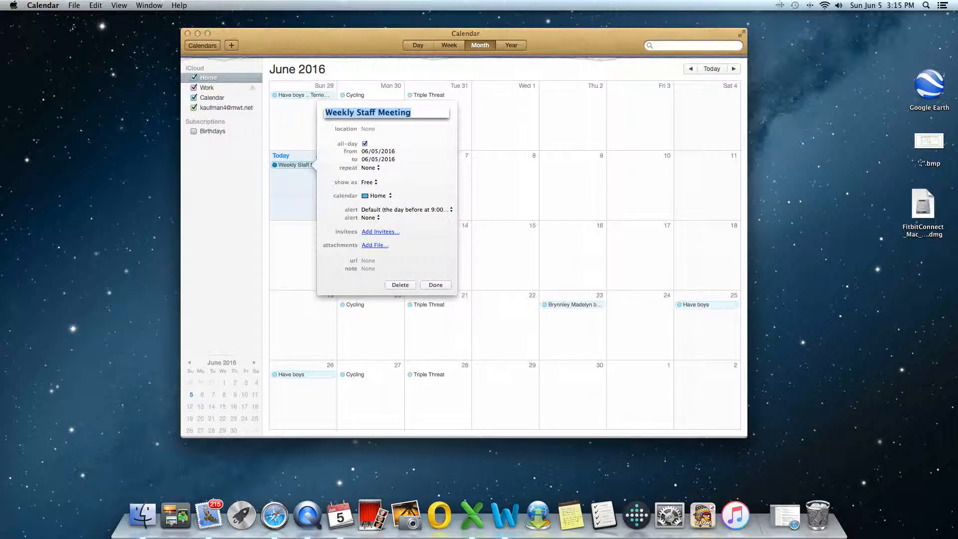
Step: Turn off all-day and set the meeting's location to Office, running 12:00–1:00 PM
click(365, 144)
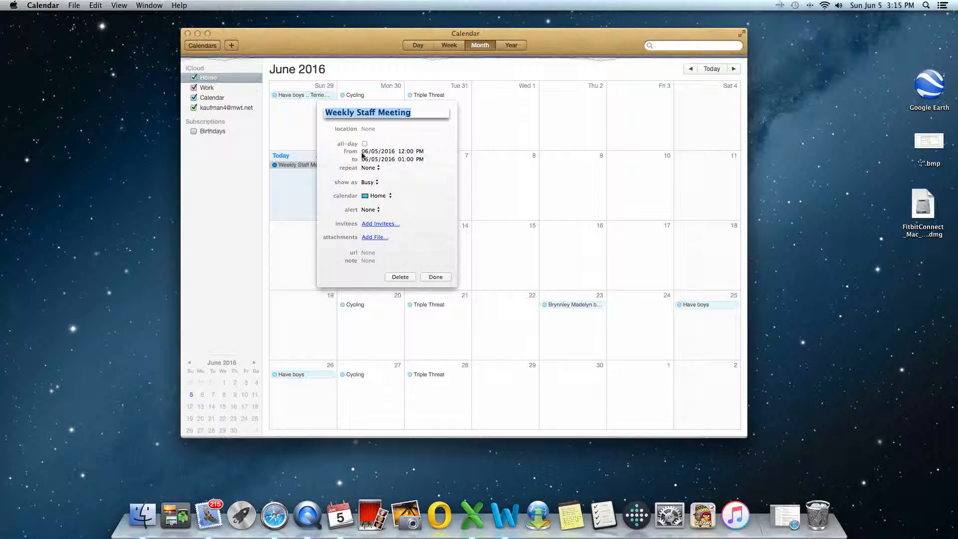
key(Tab)
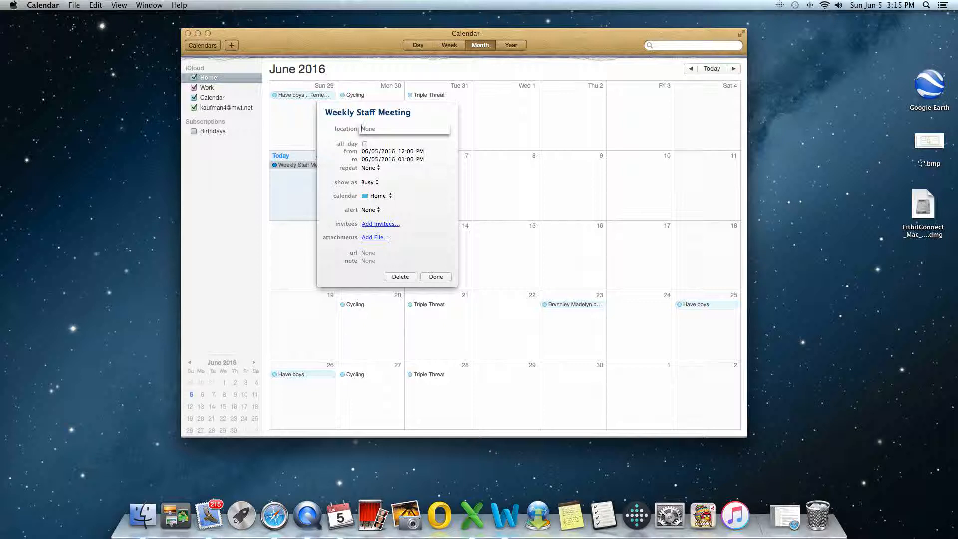
text(Office)
key(Tab)
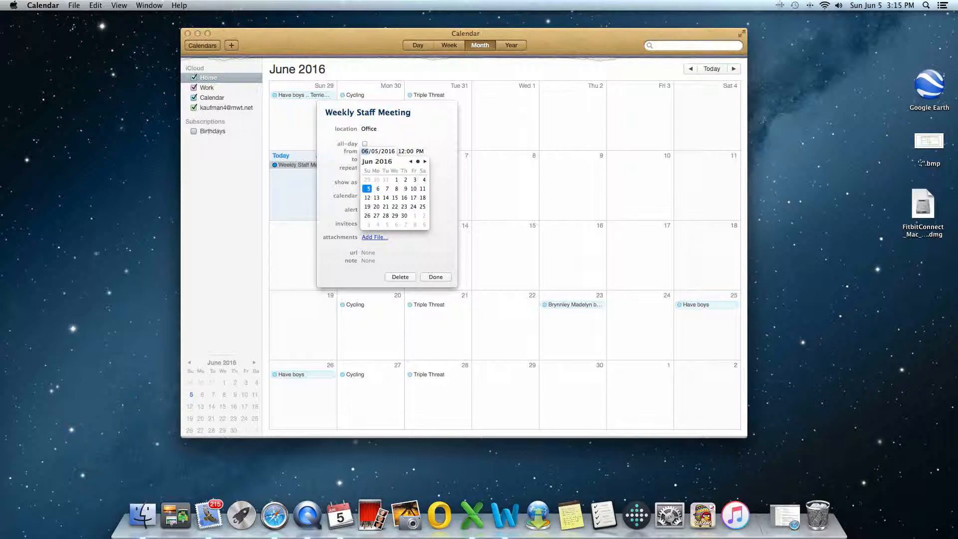
Step: Move the meeting to Wednesday 06/08/2016 and set it to 1:00–2:00 PM
click(397, 188)
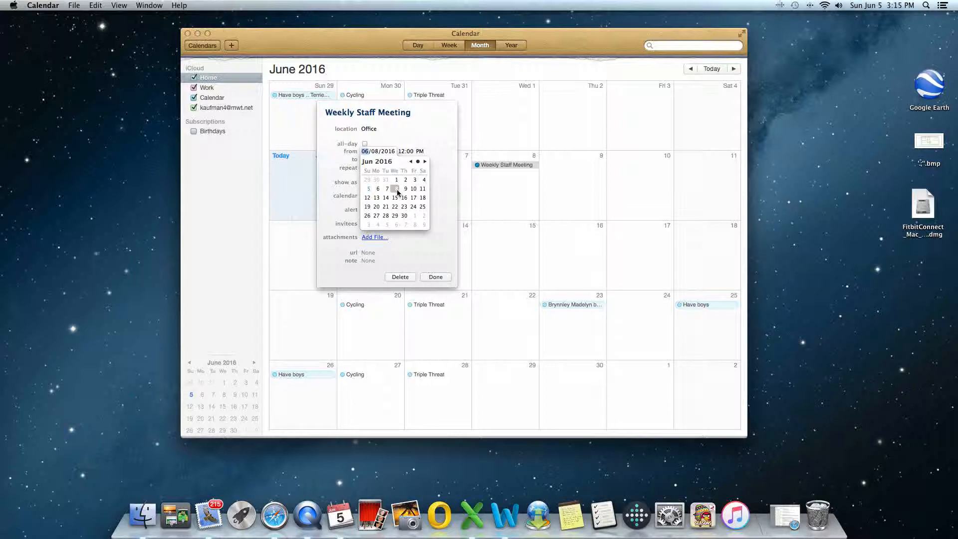
key(Tab)
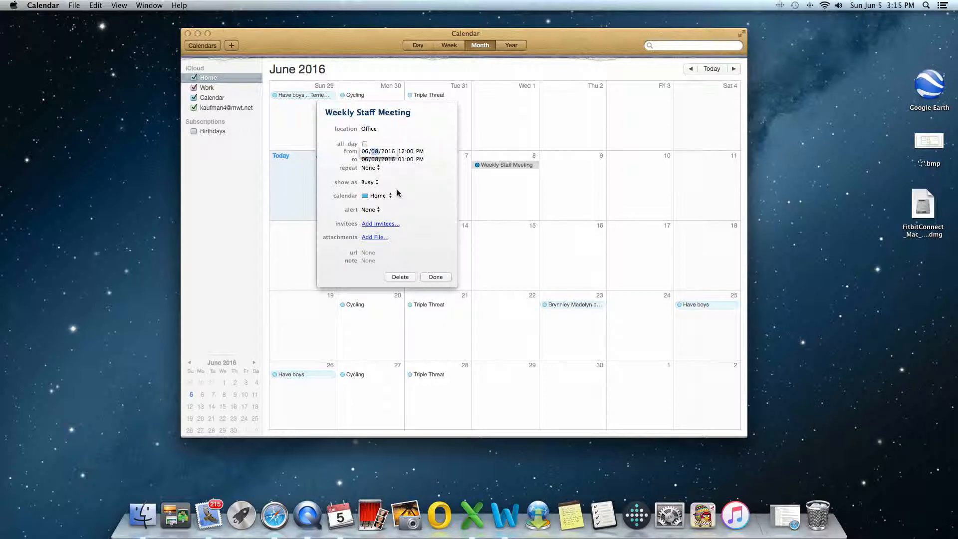
key(Tab)
key(Tab)
text(1)
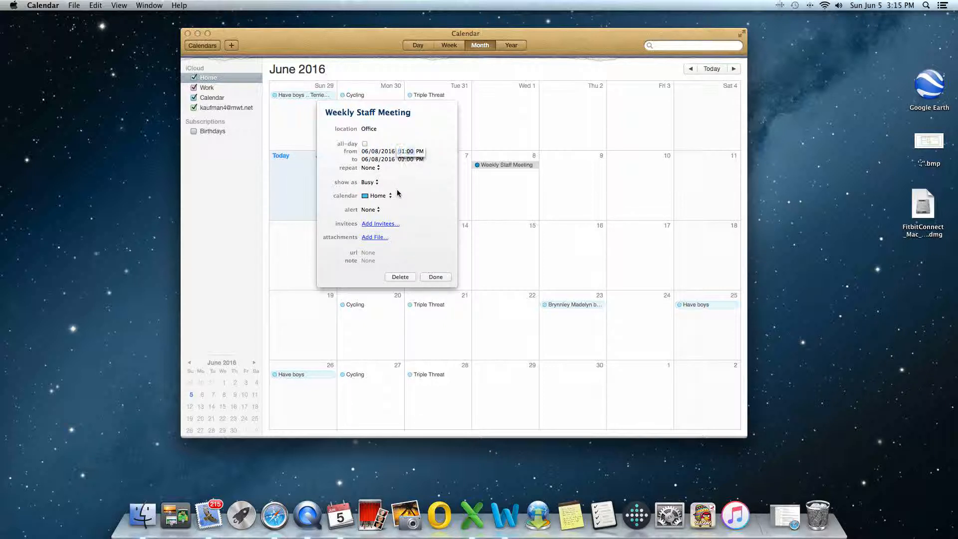
key(Tab)
key(Tab)
key(Tab)
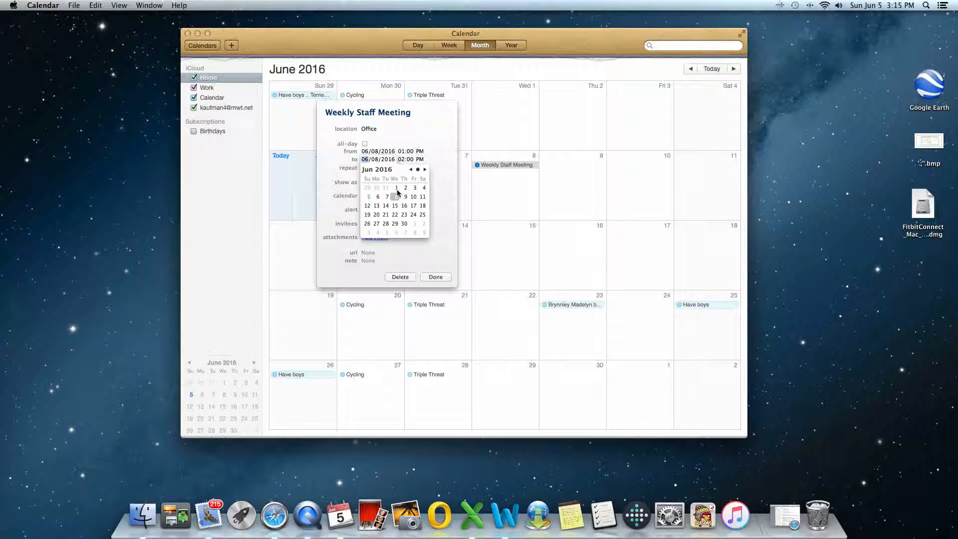
key(Tab)
key(Tab)
key(Tab)
key(Tab)
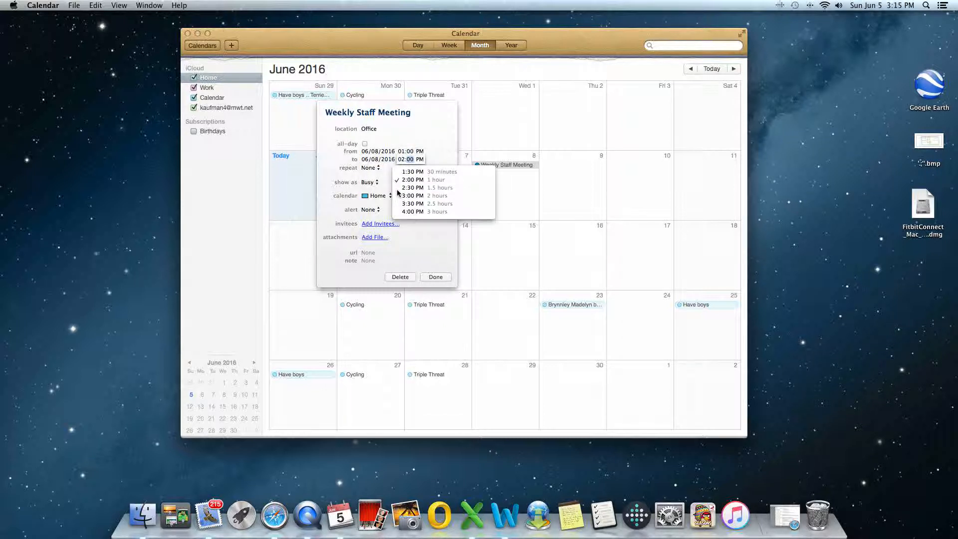
Step: Make the meeting repeat every week, ending on 06/29/2016
click(372, 169)
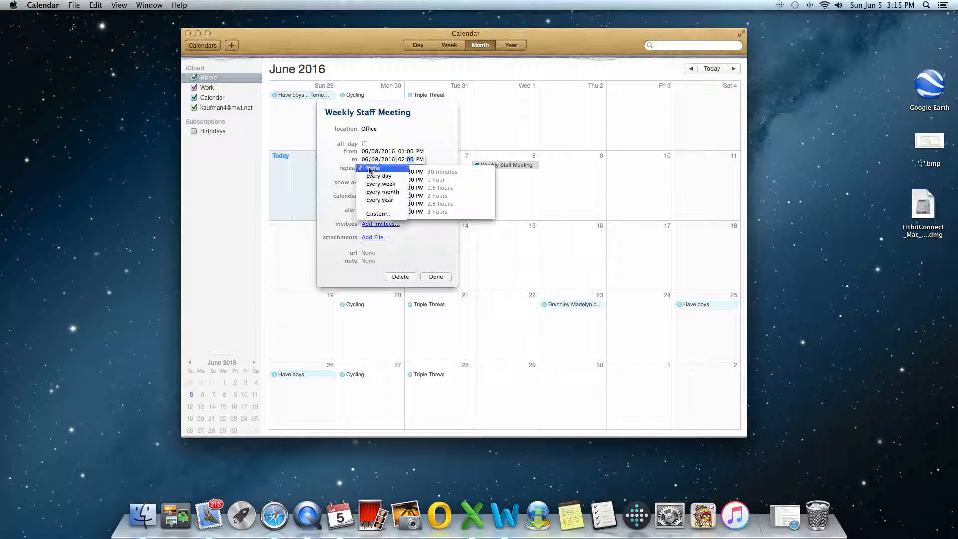
click(372, 184)
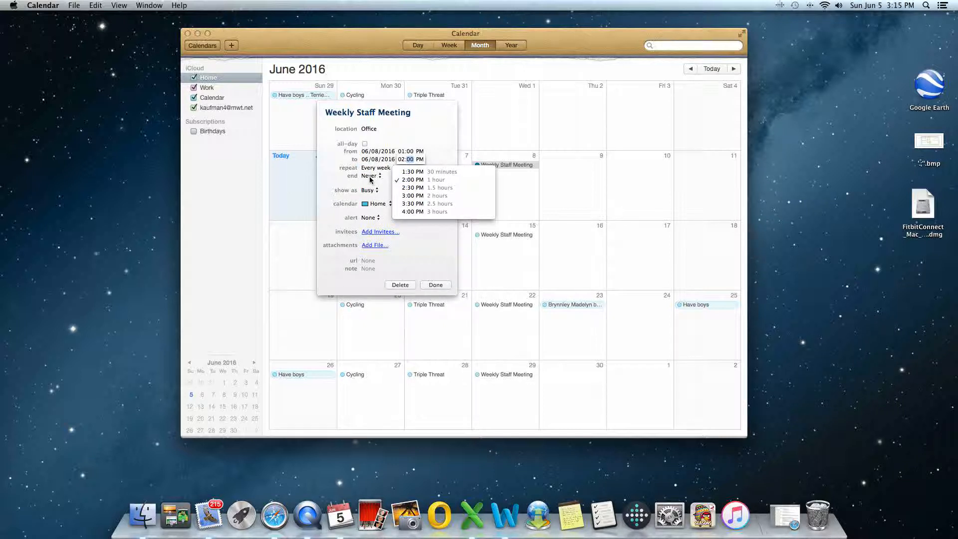
click(371, 176)
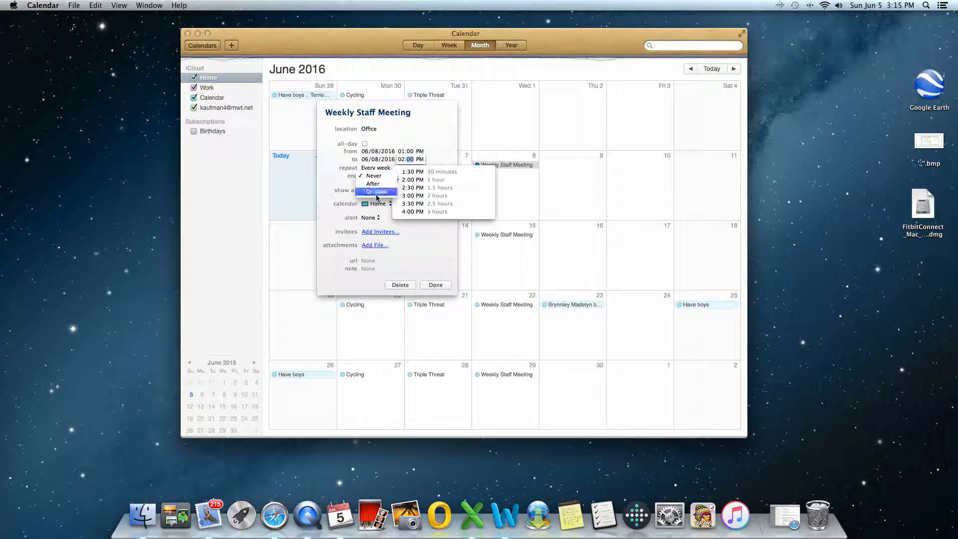
click(376, 192)
click(434, 238)
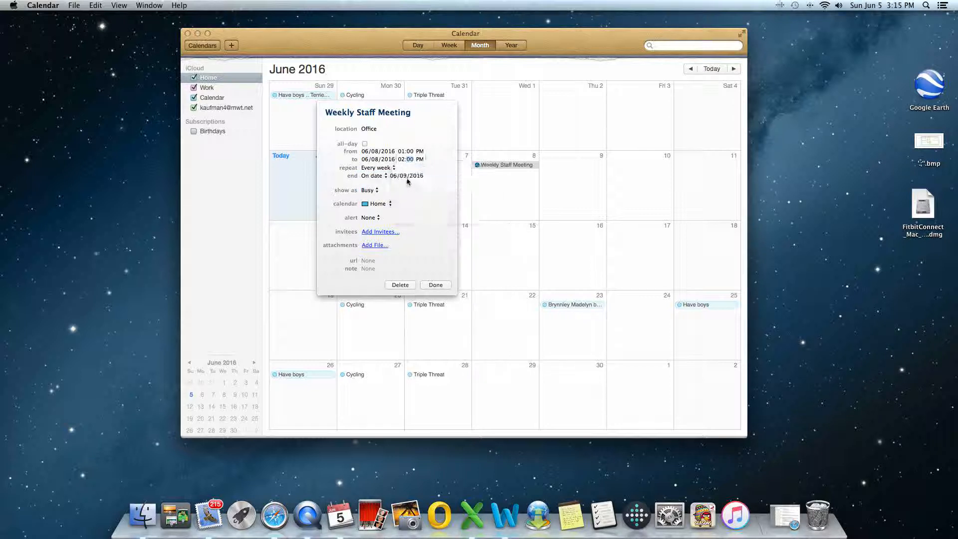
click(402, 176)
click(402, 177)
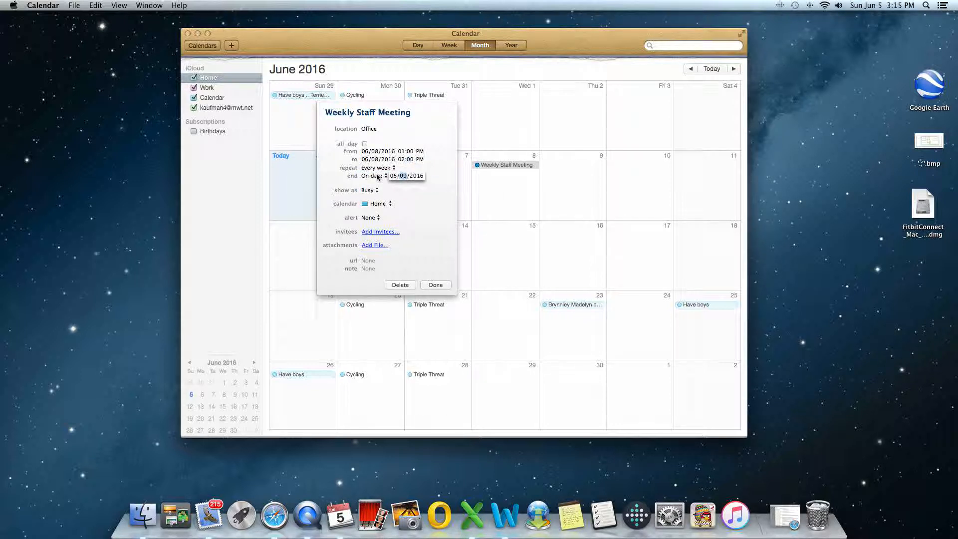
text(29)
key(Tab)
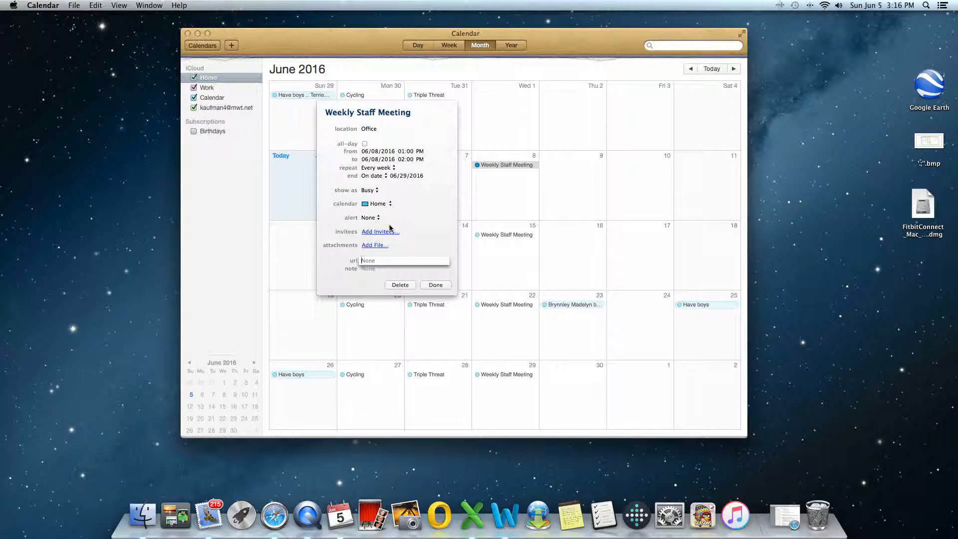
Step: Set a Message with Sound alert using Blow, 15 minutes before the meeting
click(409, 243)
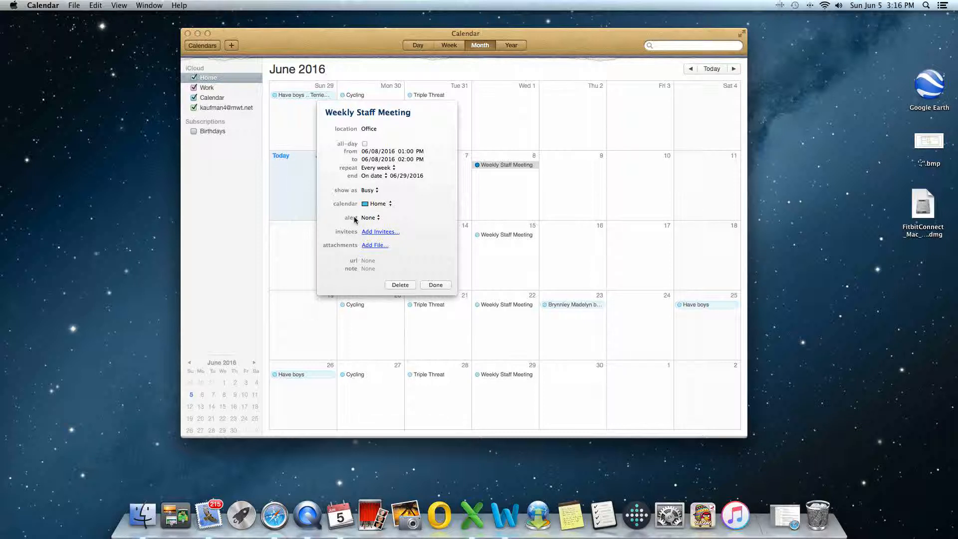
click(369, 218)
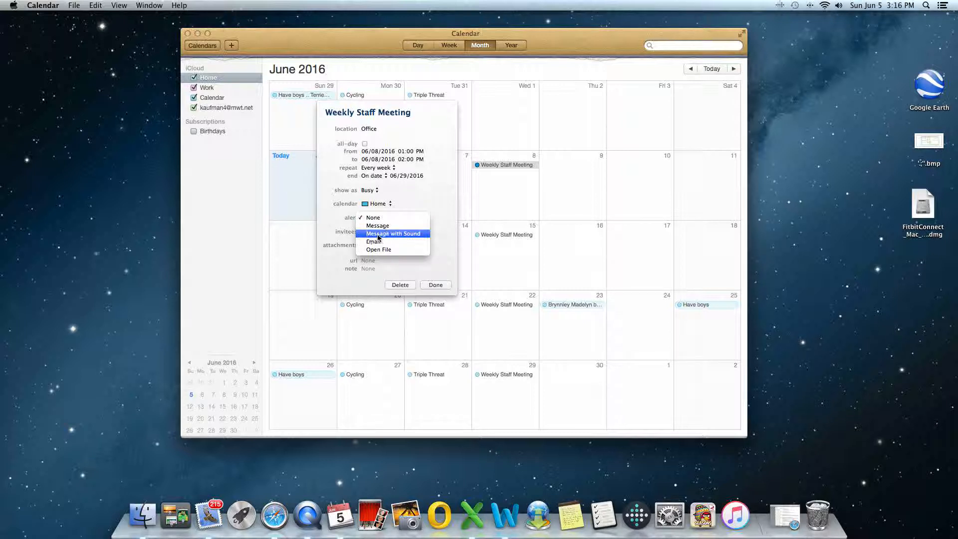
click(378, 235)
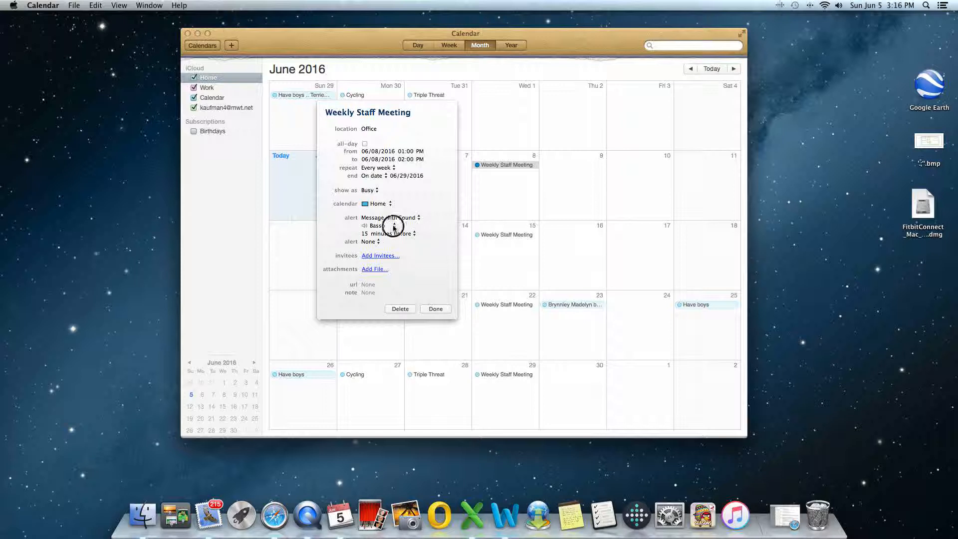
click(389, 226)
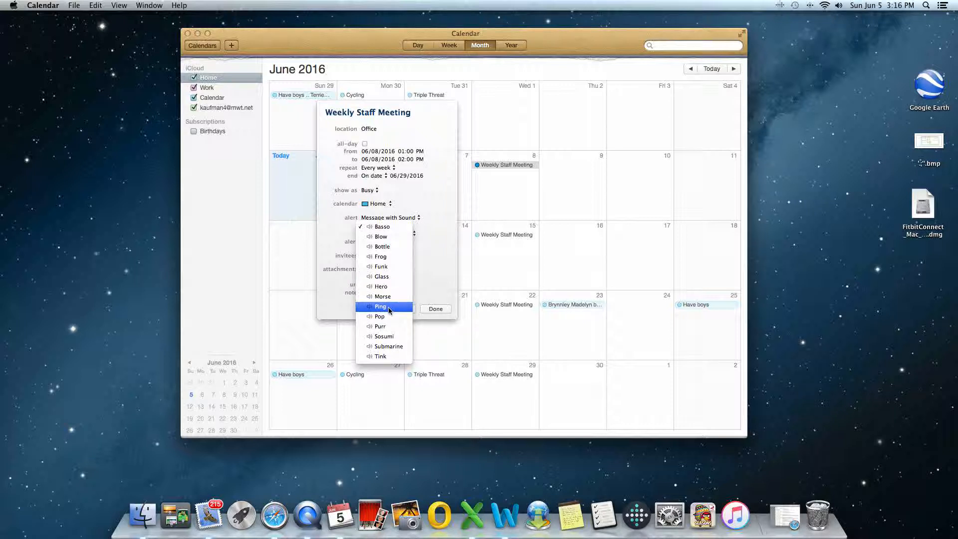
click(382, 237)
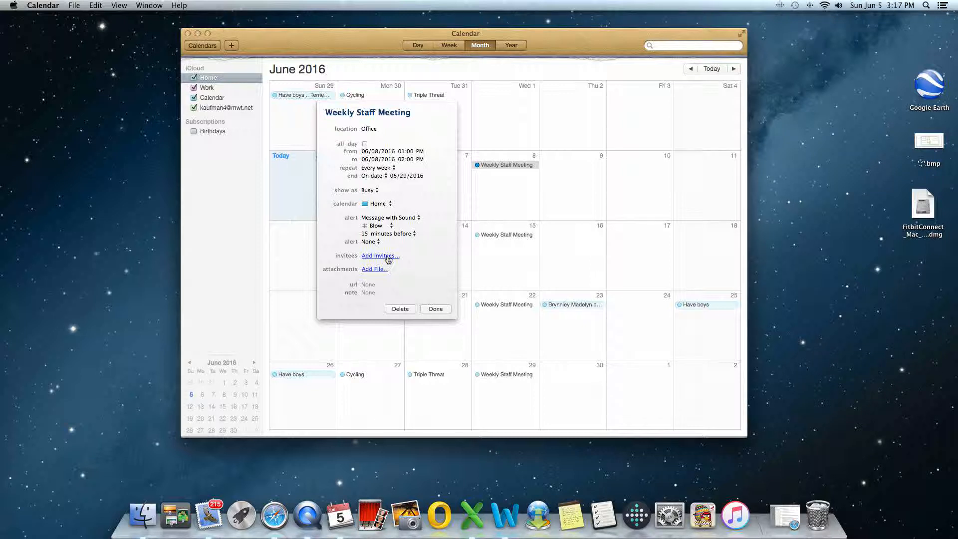
Step: Invite a colleague by name and review their available meeting times, then close that window
click(387, 256)
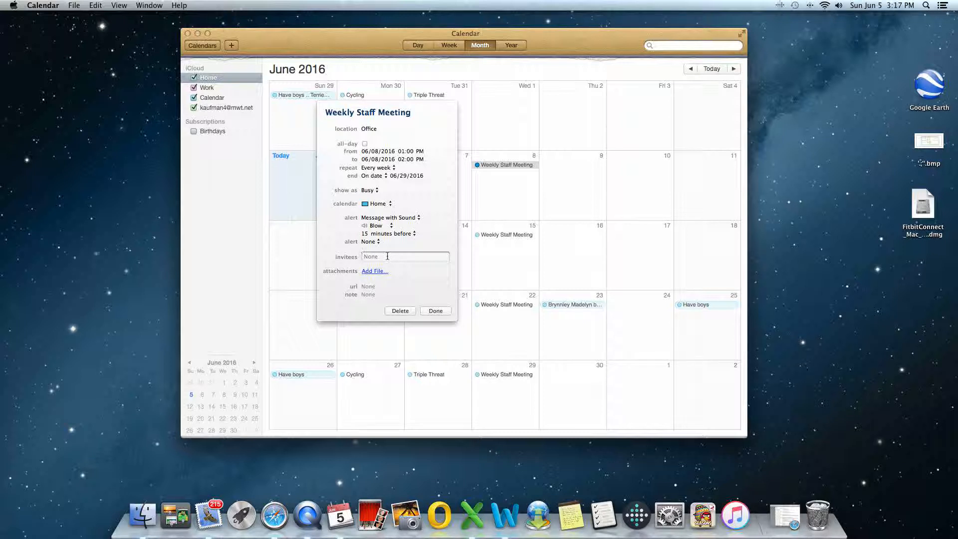
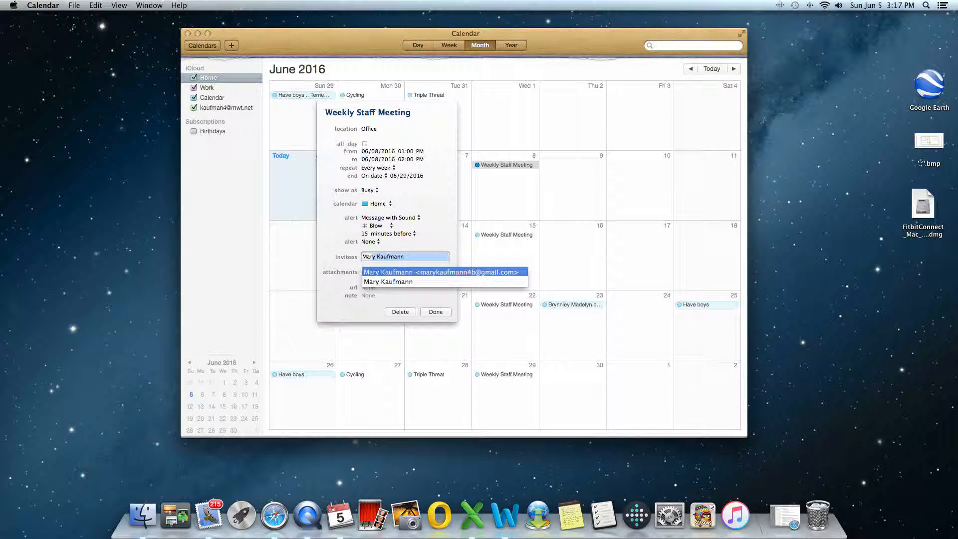
key(Return)
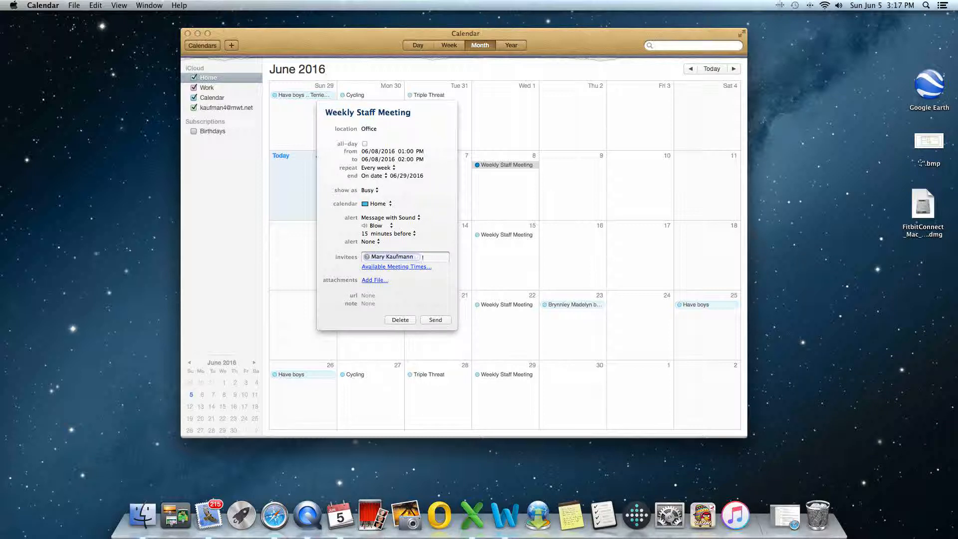
click(388, 269)
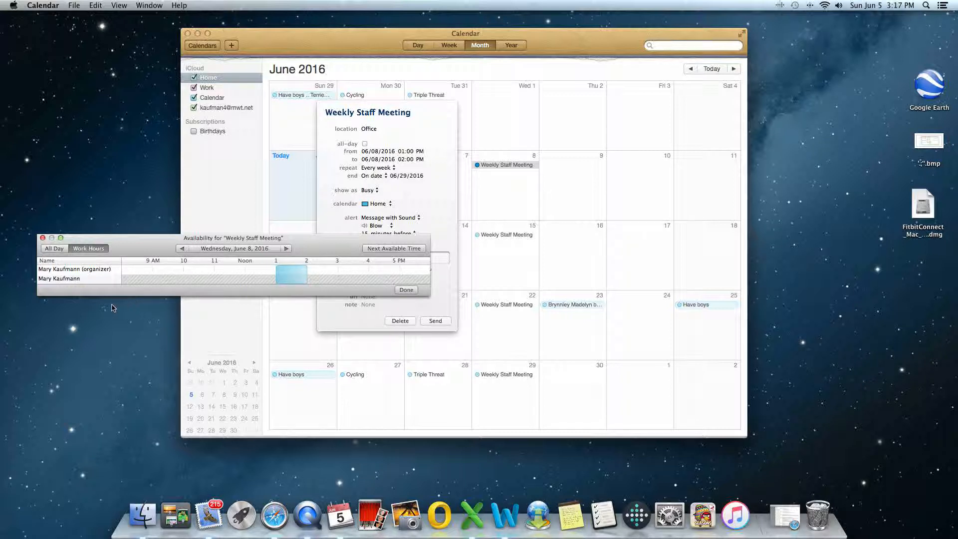
click(43, 238)
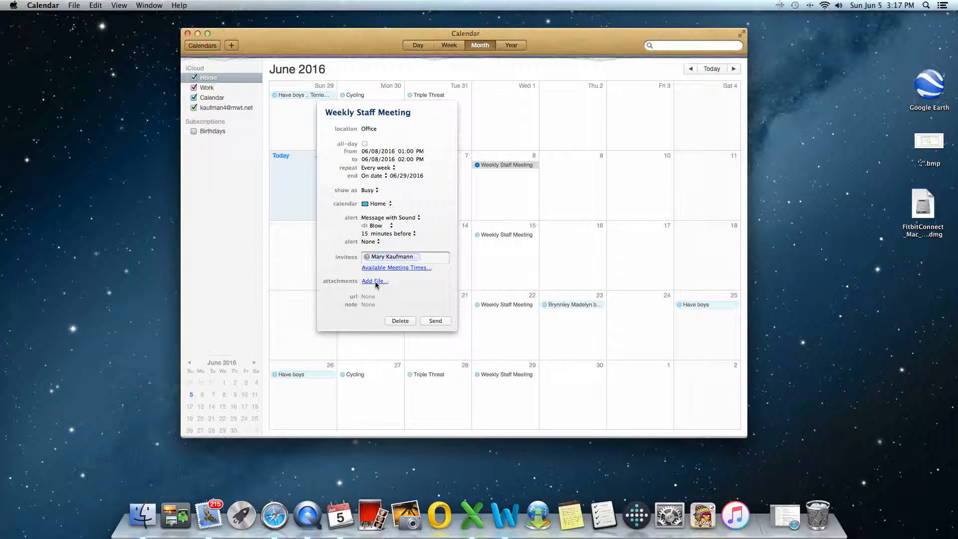
Step: Send the Weekly Staff Meeting invitation to the invitee
click(435, 321)
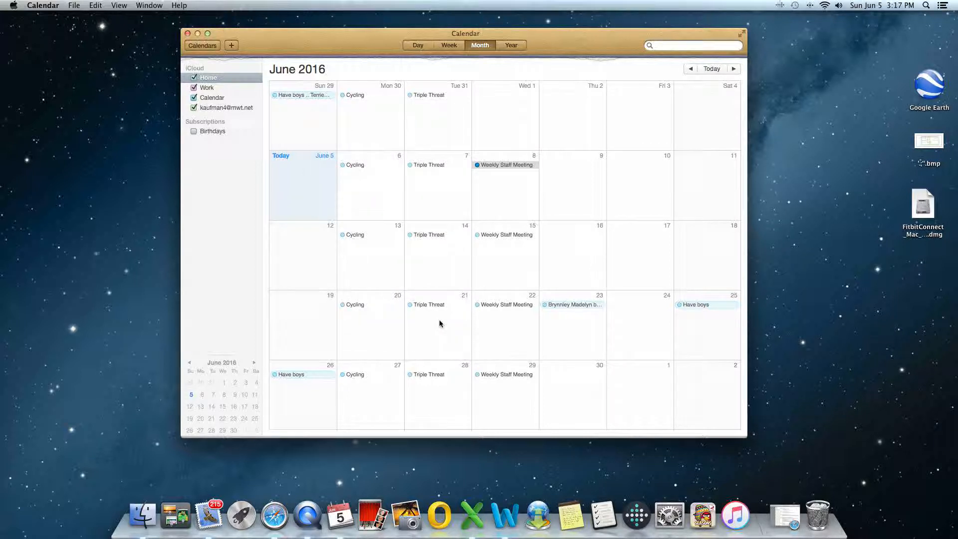